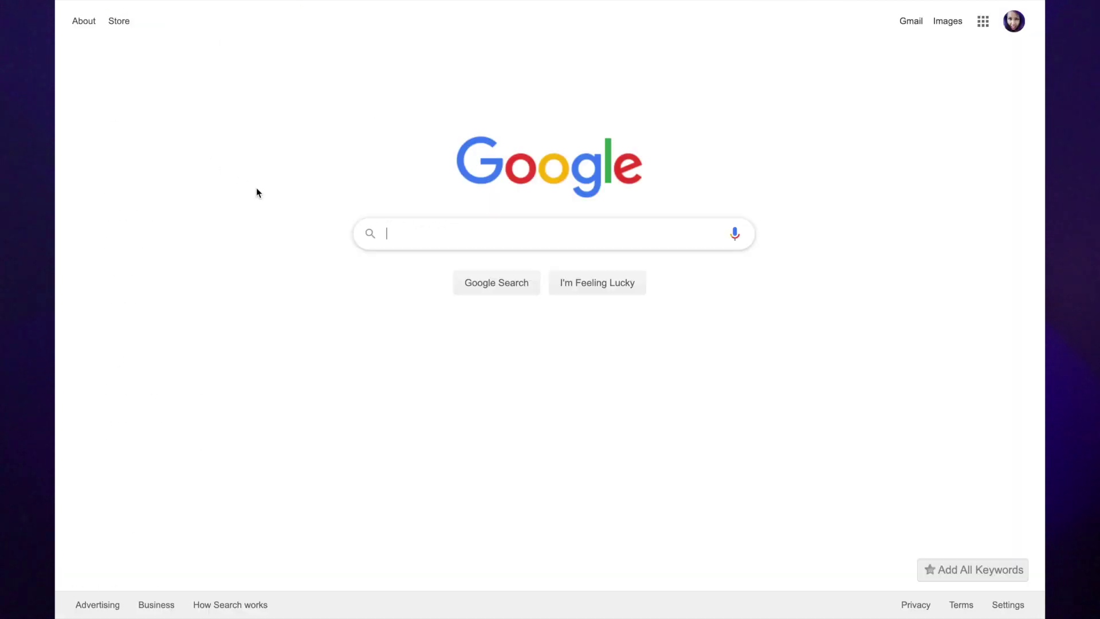
Search Google for 'how to cook steak' to see Keywords Everywhere's related keywords and volumes.
{"action": "left_click", "coordinate": [402, 231]}
{"action": "type", "text": "how to cook steak"}
{"action": "key", "text": "Return"}
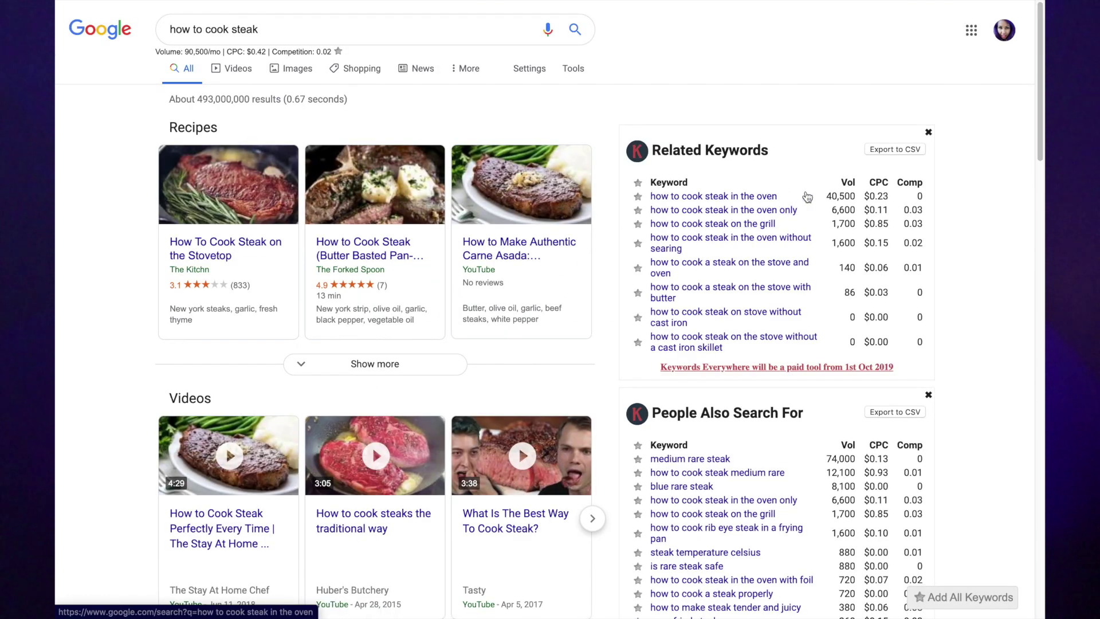
Scroll through the Related Keywords and People Also Search For panels for 'how to cook steak'.
{"action": "scroll", "coordinate": [819, 298], "scroll_direction": "down", "scroll_amount": 2}
{"action": "scroll", "coordinate": [815, 327], "scroll_direction": "down", "scroll_amount": 3}
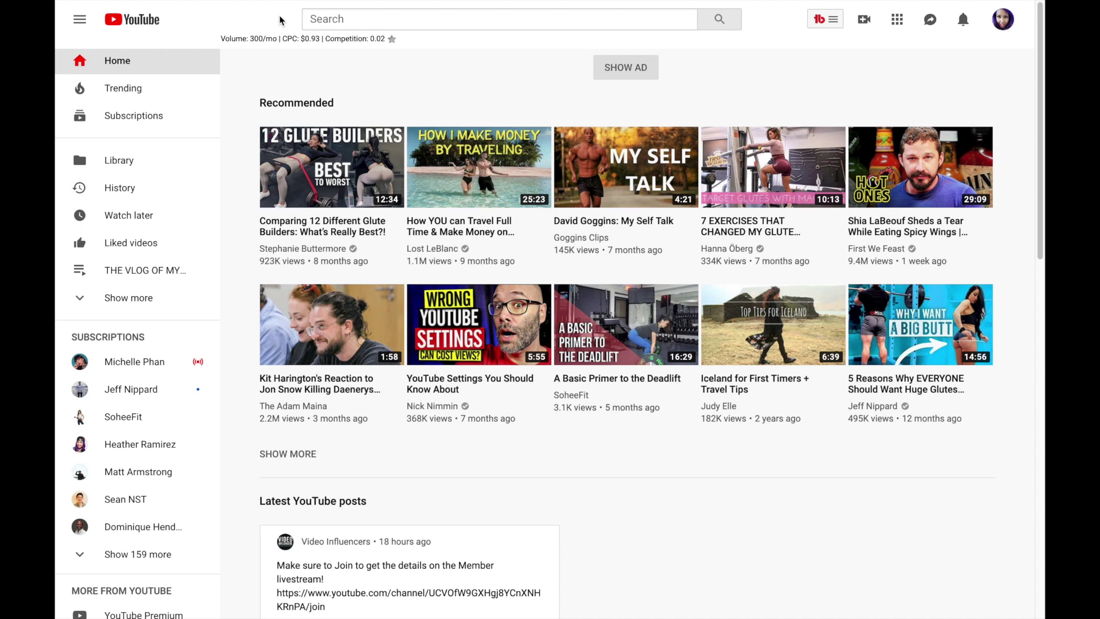
Search YouTube for 'how to cook a ribeye steak' to get its Search Explorer rating.
{"action": "left_click", "coordinate": [335, 18]}
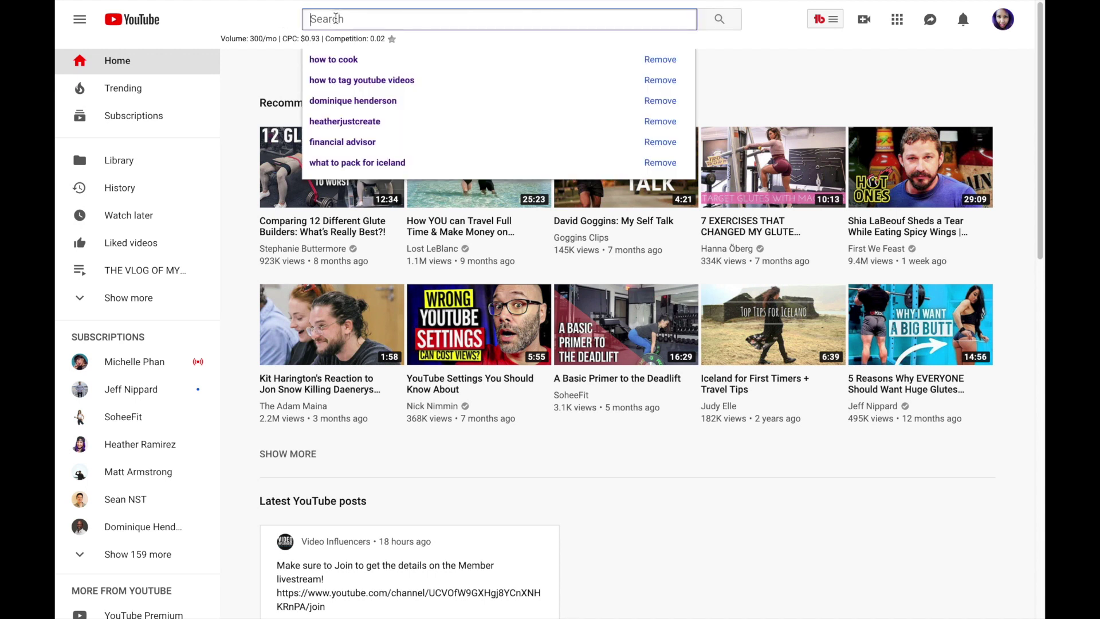
{"action": "type", "text": "how to cook a"}
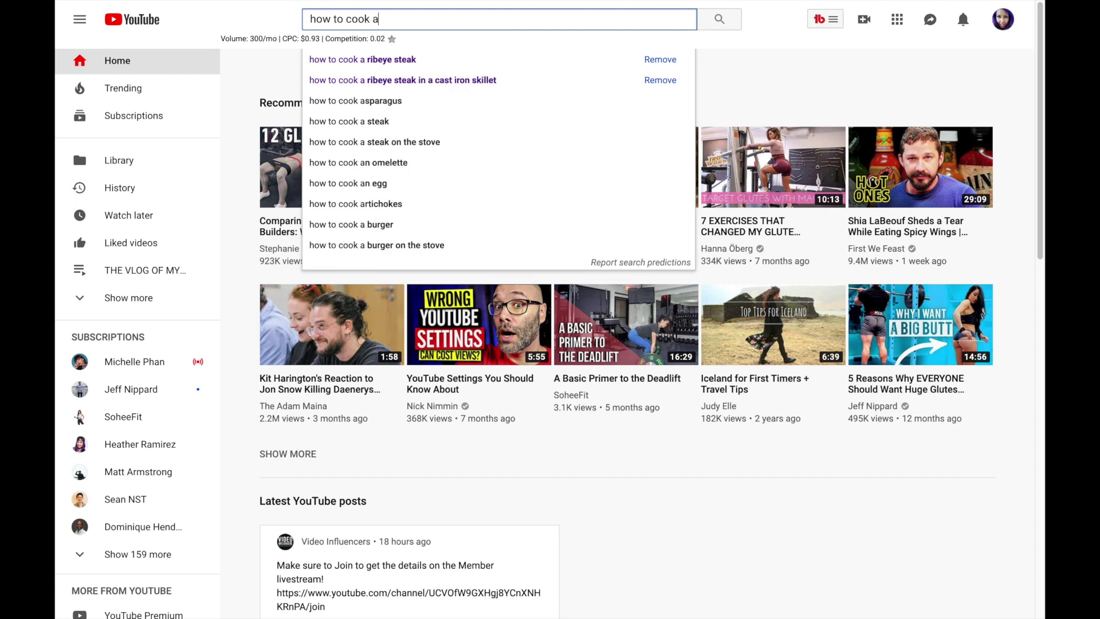
{"action": "type", "text": " ribeye steak"}
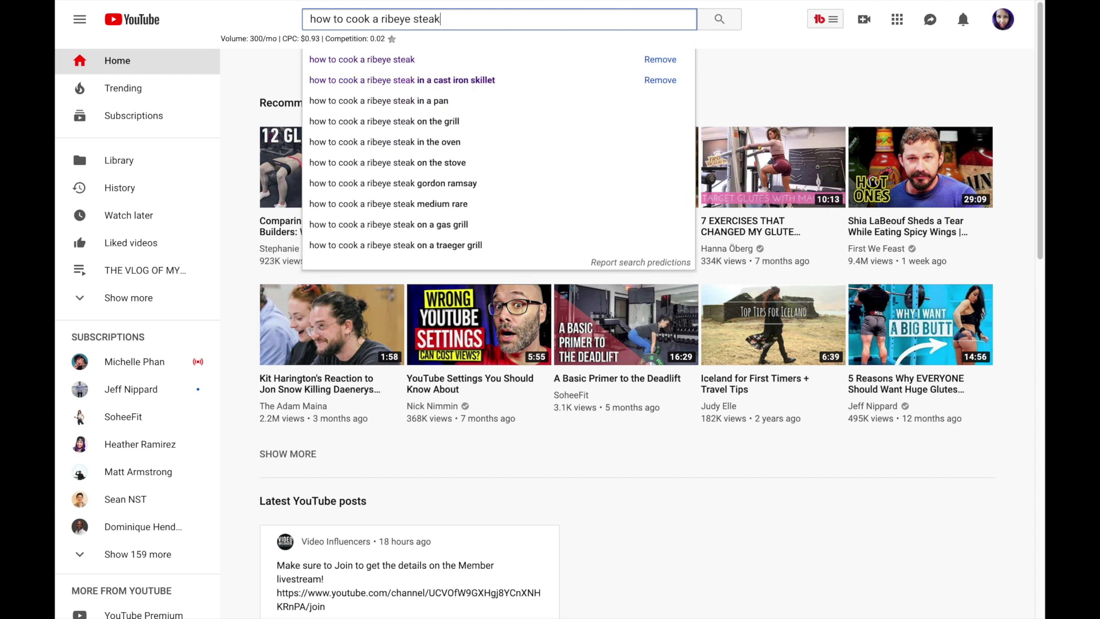
{"action": "key", "text": "Return"}
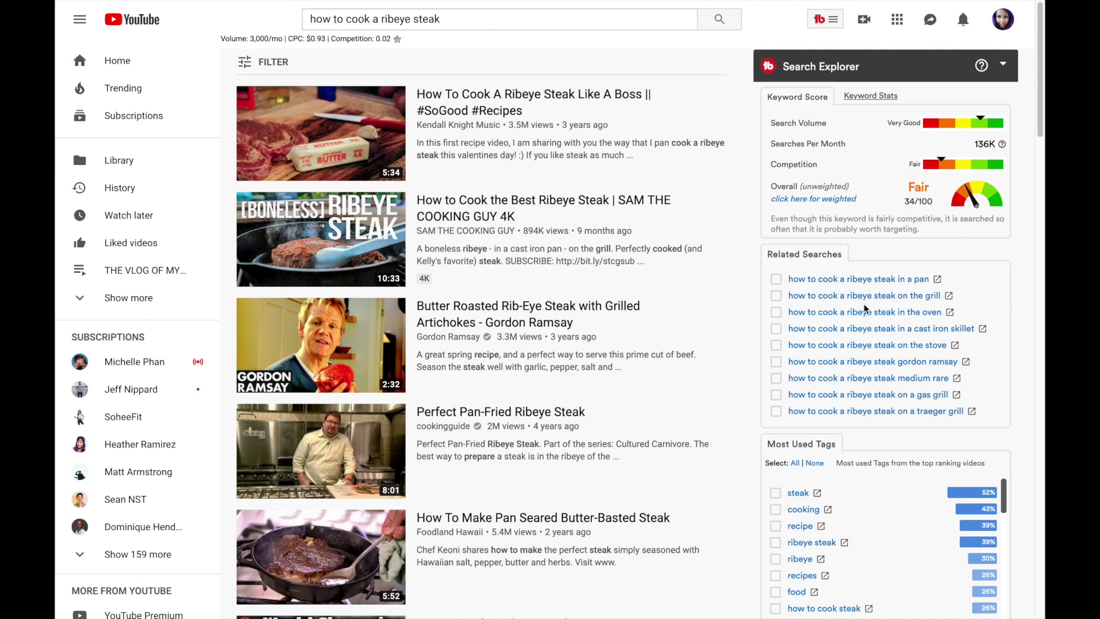
Open the related search 'how to cook a ribeye steak in a cast iron skillet'.
{"action": "scroll", "coordinate": [823, 423], "scroll_direction": "down", "scroll_amount": 1}
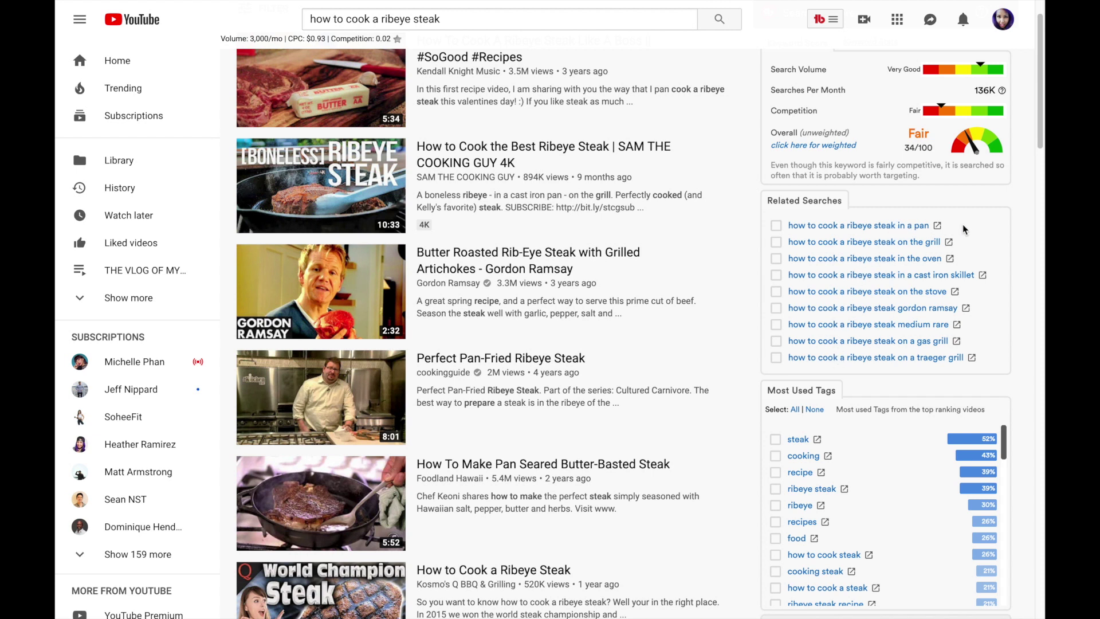
{"action": "left_click", "coordinate": [952, 275]}
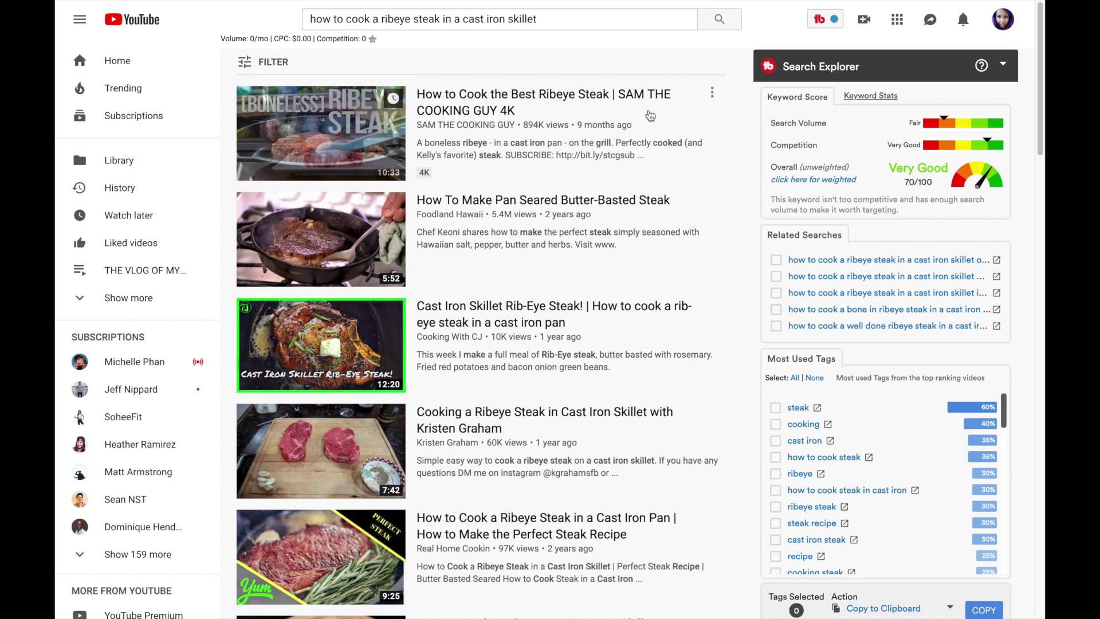
Open and pause the top cast-iron ribeye video, then show search rankings for its Videolytics tags.
{"action": "left_click", "coordinate": [583, 97]}
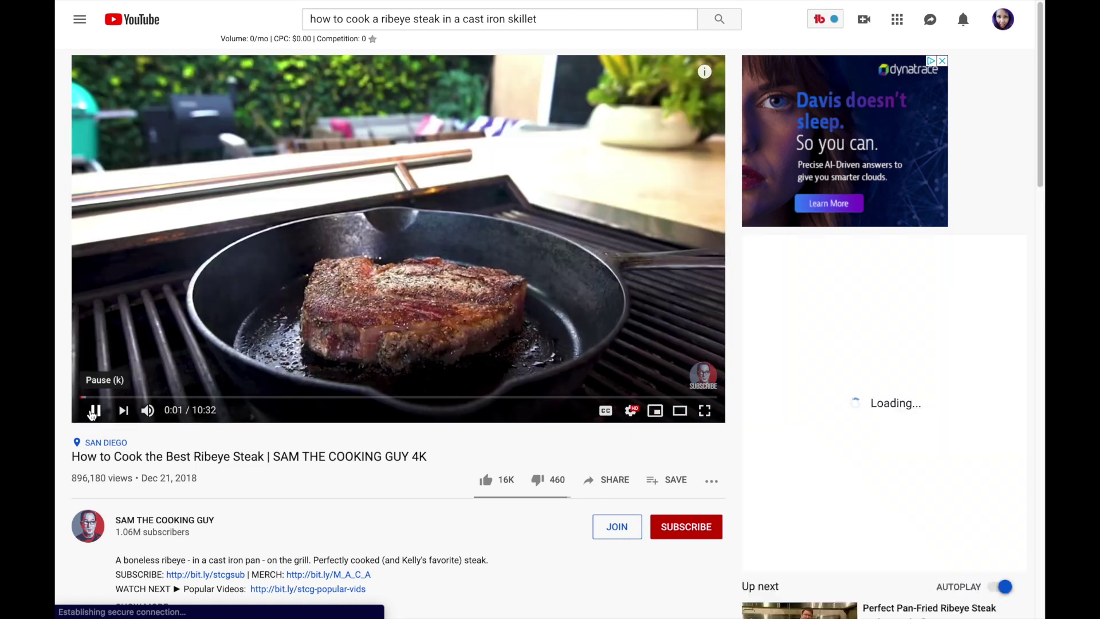
{"action": "left_click", "coordinate": [93, 411]}
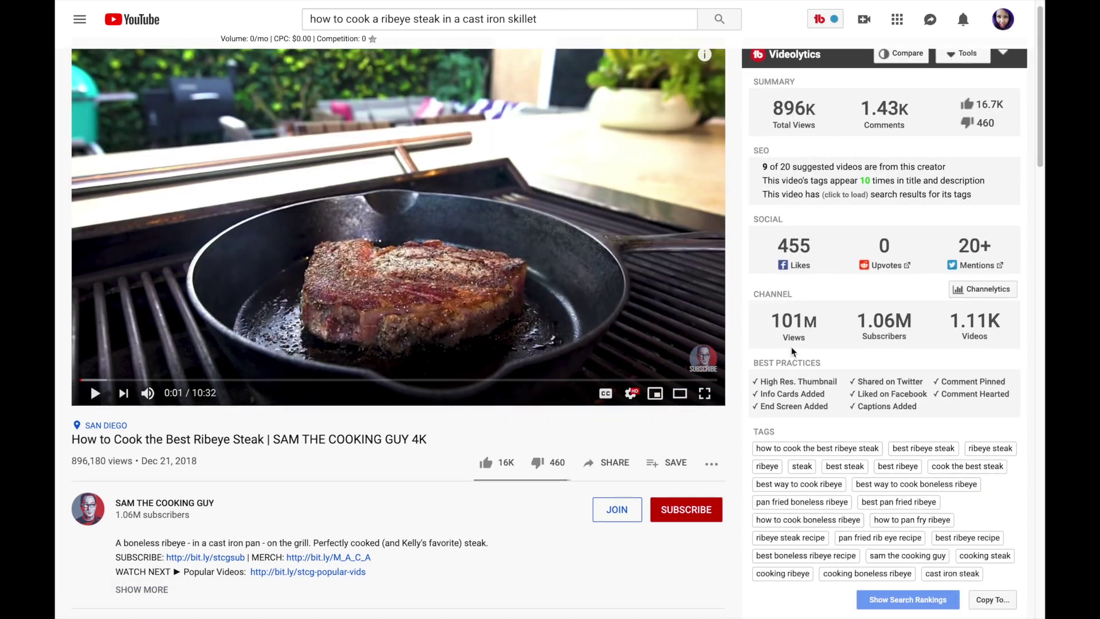
{"action": "scroll", "coordinate": [791, 355], "scroll_direction": "down", "scroll_amount": 2}
{"action": "scroll", "coordinate": [793, 401], "scroll_direction": "down", "scroll_amount": 1}
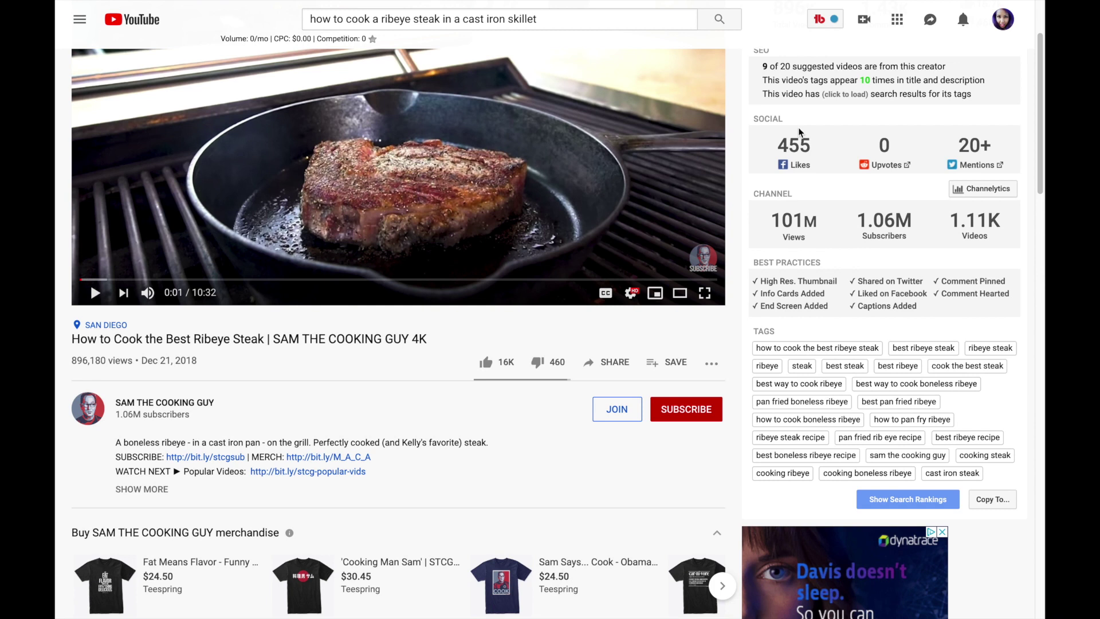
{"action": "scroll", "coordinate": [877, 329], "scroll_direction": "down", "scroll_amount": 2}
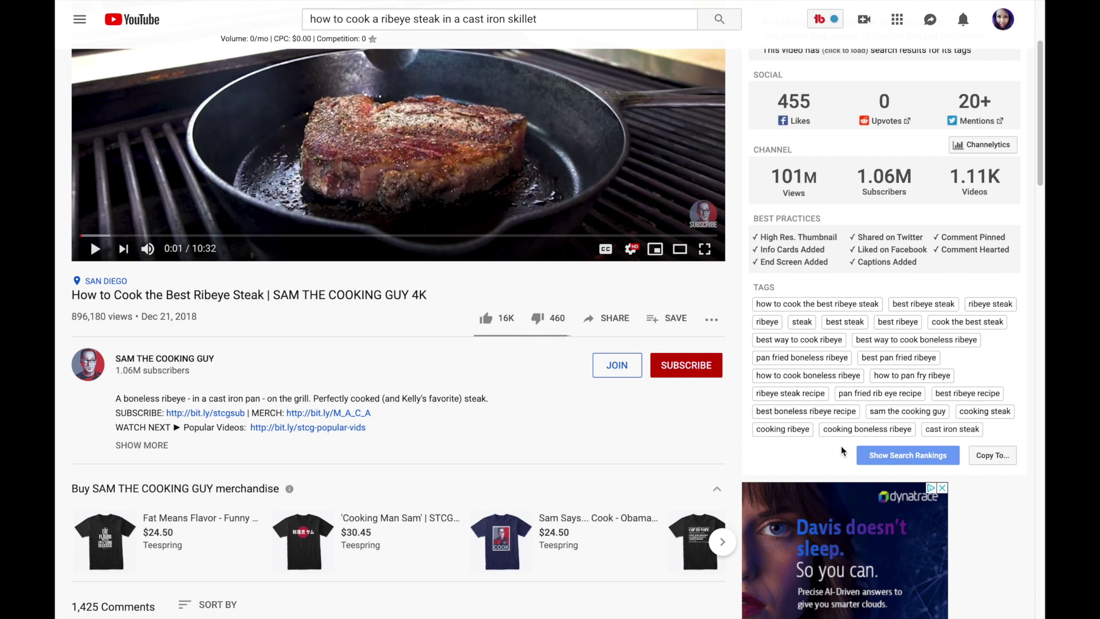
{"action": "left_click", "coordinate": [882, 457]}
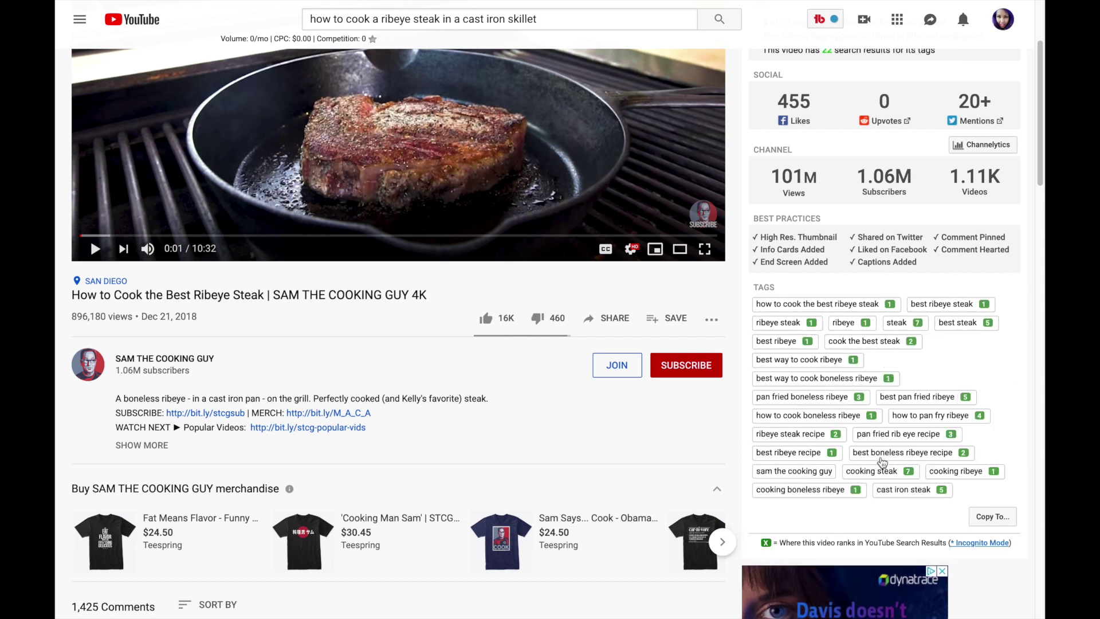
{"action": "scroll", "coordinate": [865, 458], "scroll_direction": "down", "scroll_amount": 1}
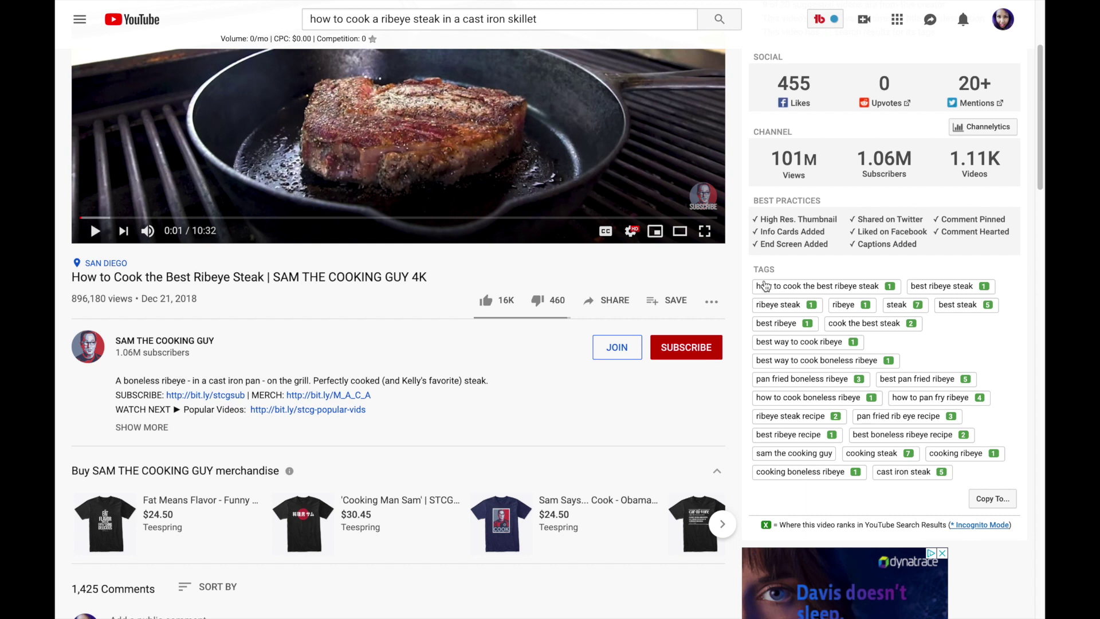
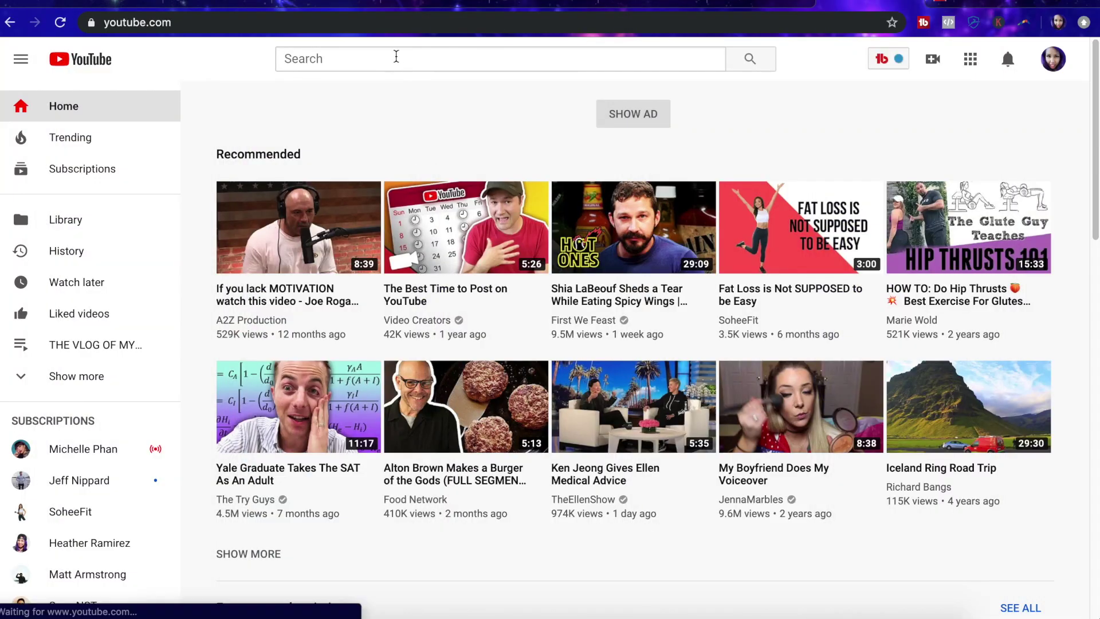
Search YouTube for 'postmates'.
{"action": "left_click", "coordinate": [396, 58]}
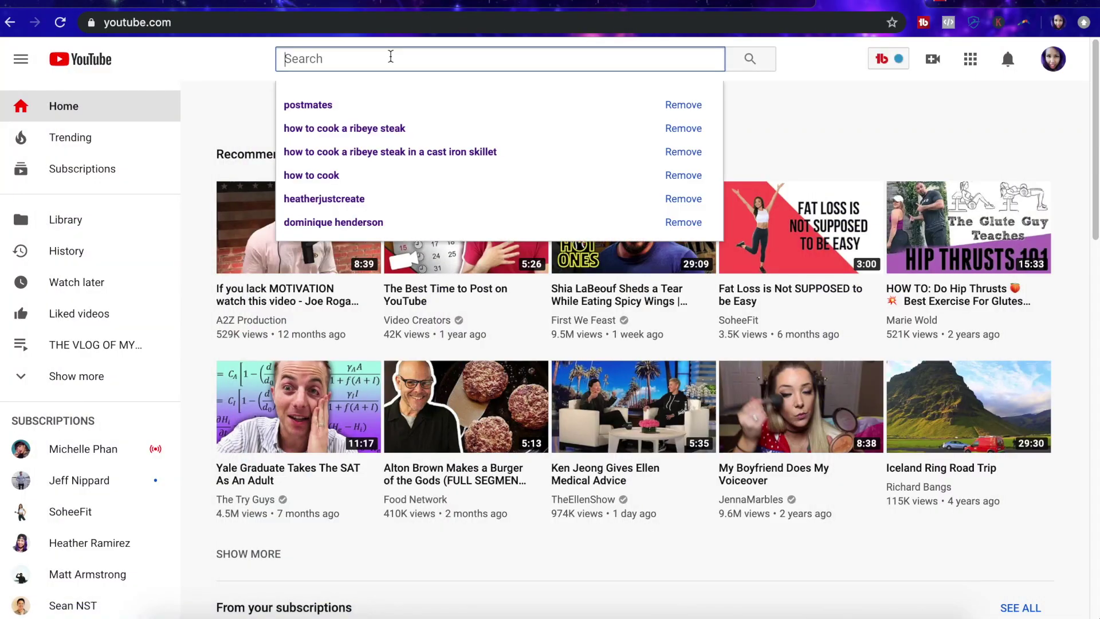
{"action": "type", "text": "postmates"}
{"action": "key", "text": "Return"}
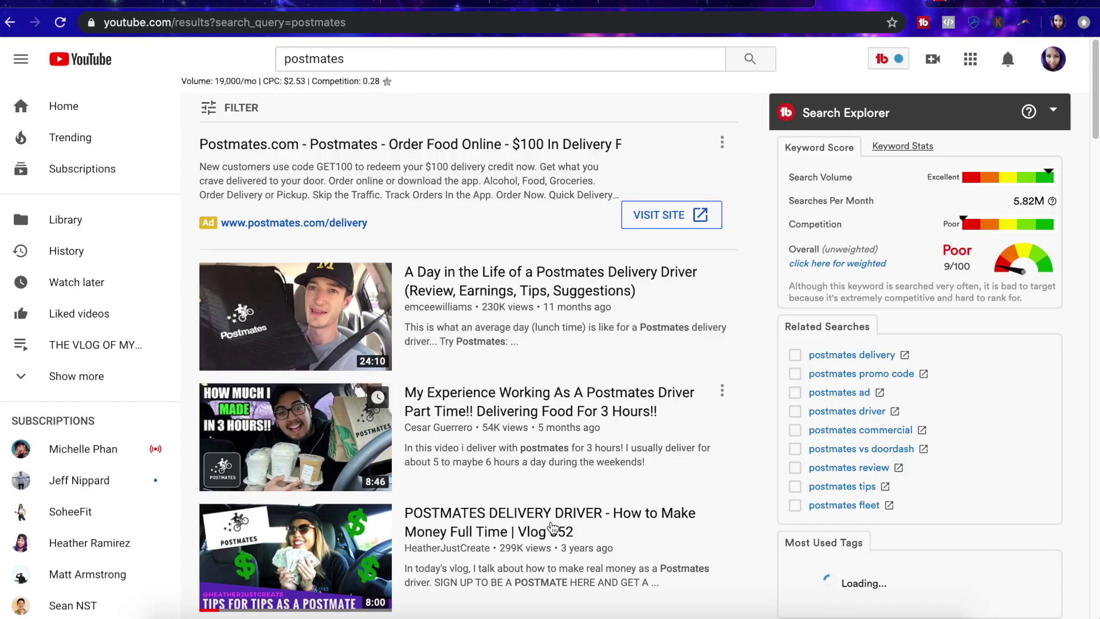
Open the POSTMATES DELIVERY DRIVER Vlog 052 video from the search results.
{"action": "scroll", "coordinate": [553, 528], "scroll_direction": "down", "scroll_amount": 1}
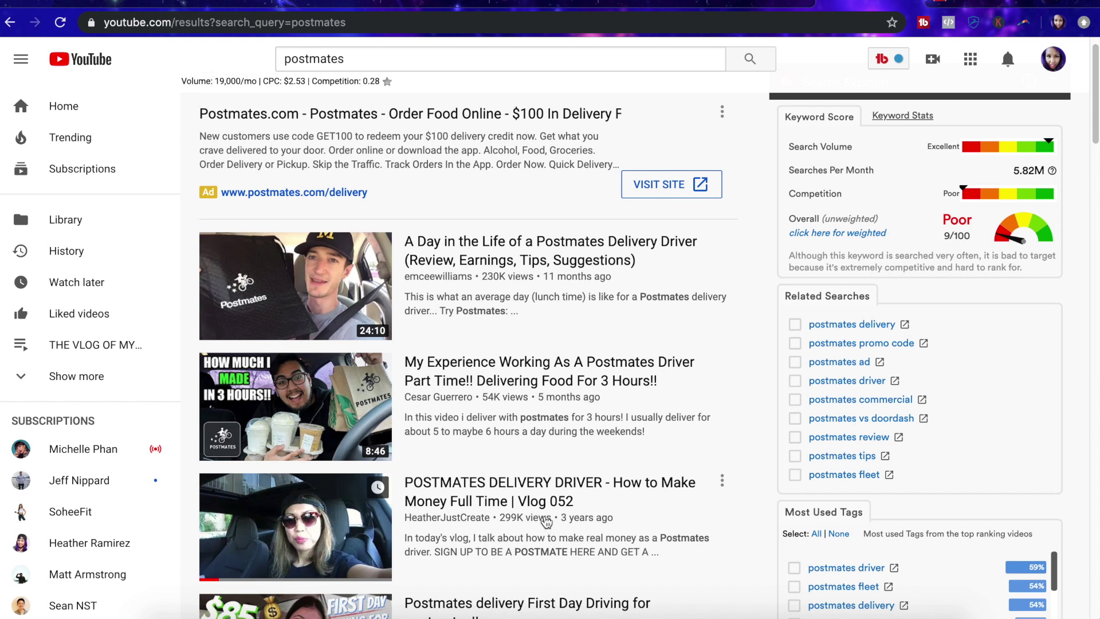
{"action": "scroll", "coordinate": [487, 540], "scroll_direction": "down", "scroll_amount": 1}
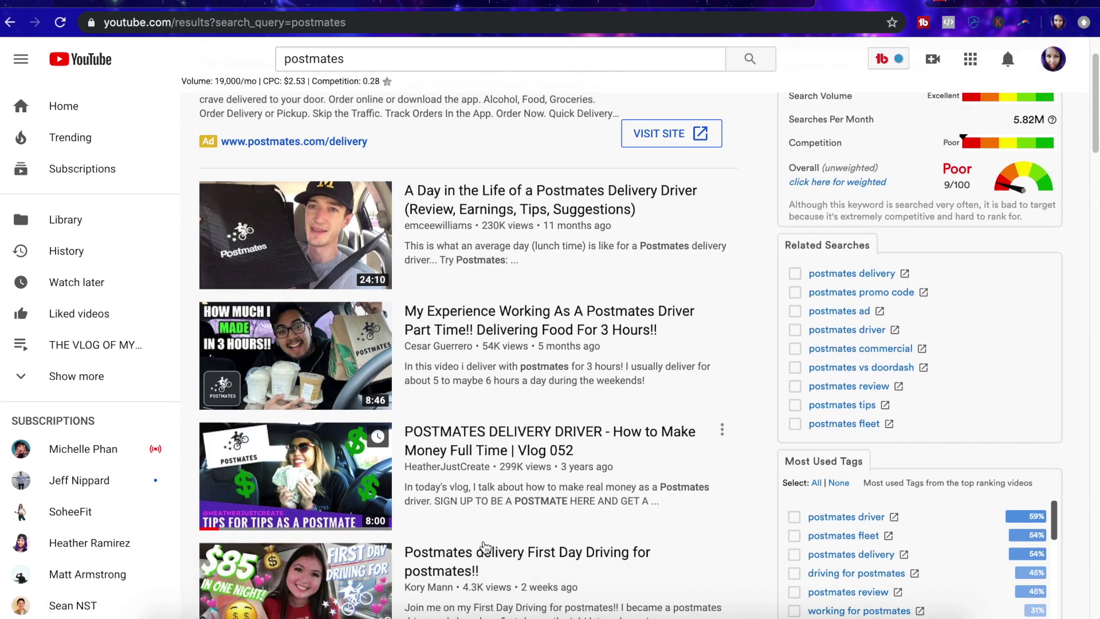
{"action": "left_click", "coordinate": [499, 458]}
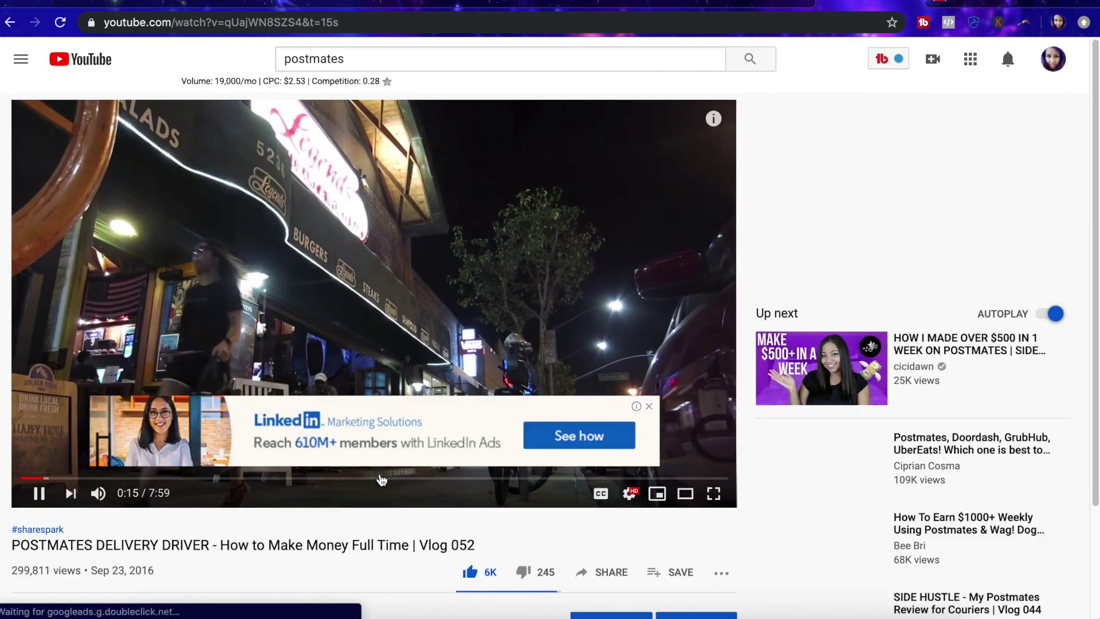
Pause the Postmates driver vlog at 0:16 and scroll down to its TubeBuddy tag list.
{"action": "left_click", "coordinate": [38, 493]}
{"action": "scroll", "coordinate": [210, 486], "scroll_direction": "down", "scroll_amount": 1}
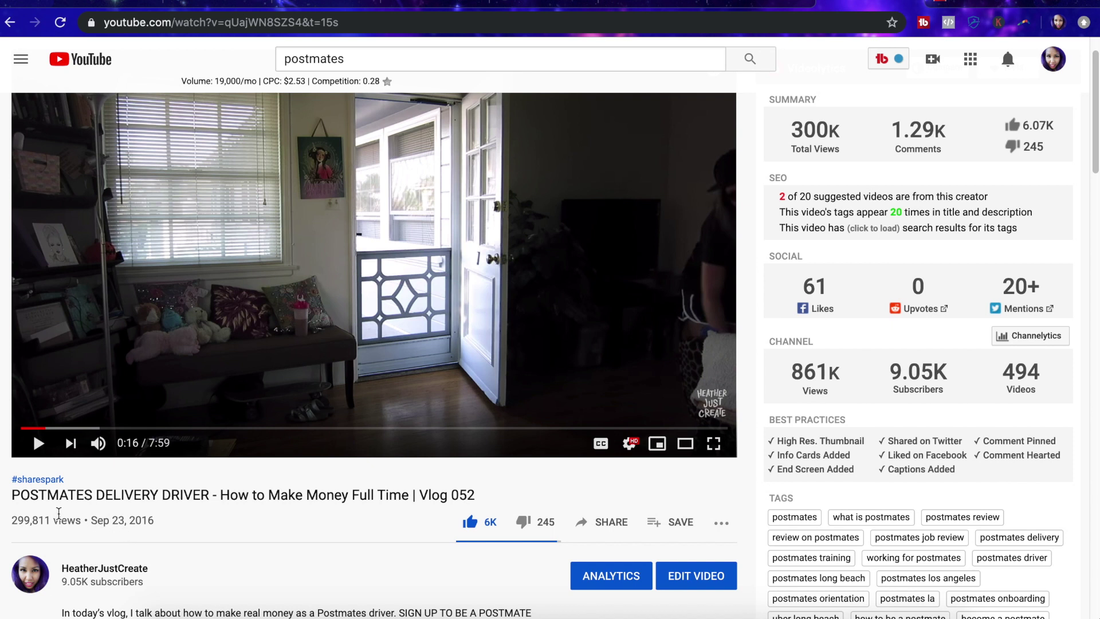
{"action": "scroll", "coordinate": [192, 523], "scroll_direction": "down", "scroll_amount": 1}
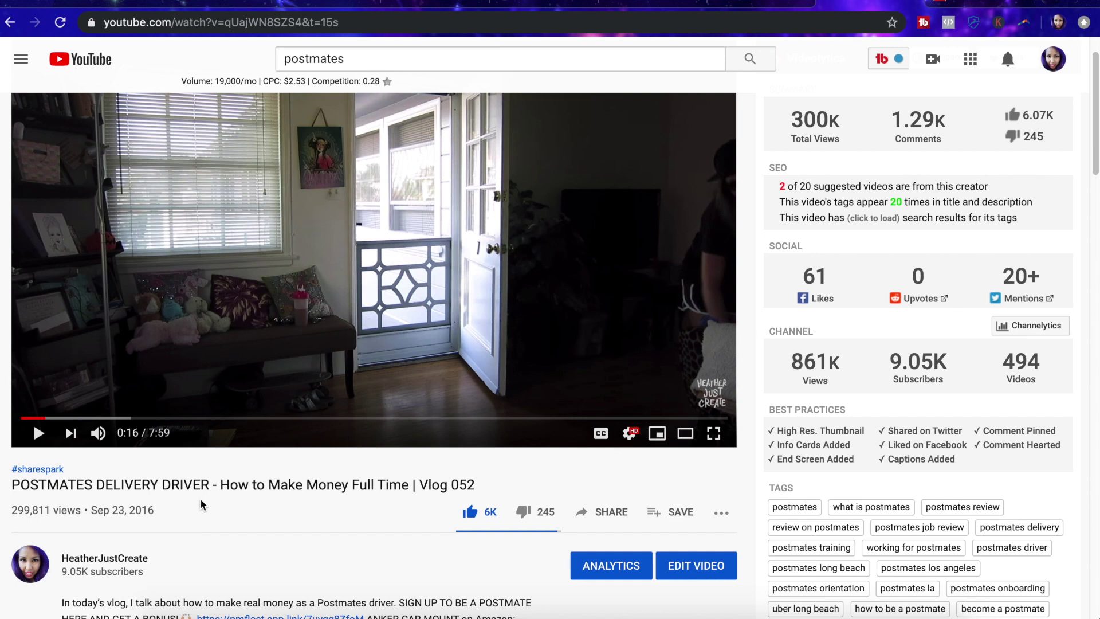
{"action": "scroll", "coordinate": [203, 508], "scroll_direction": "down", "scroll_amount": 2}
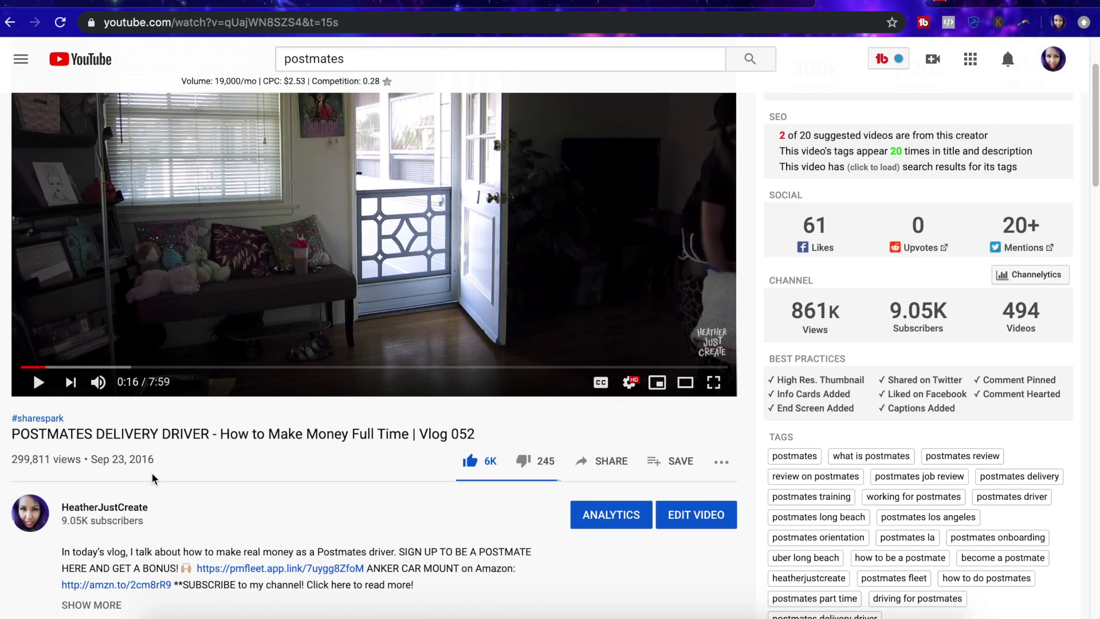
{"action": "scroll", "coordinate": [319, 491], "scroll_direction": "down", "scroll_amount": 1}
{"action": "scroll", "coordinate": [319, 491], "scroll_direction": "down", "scroll_amount": 1}
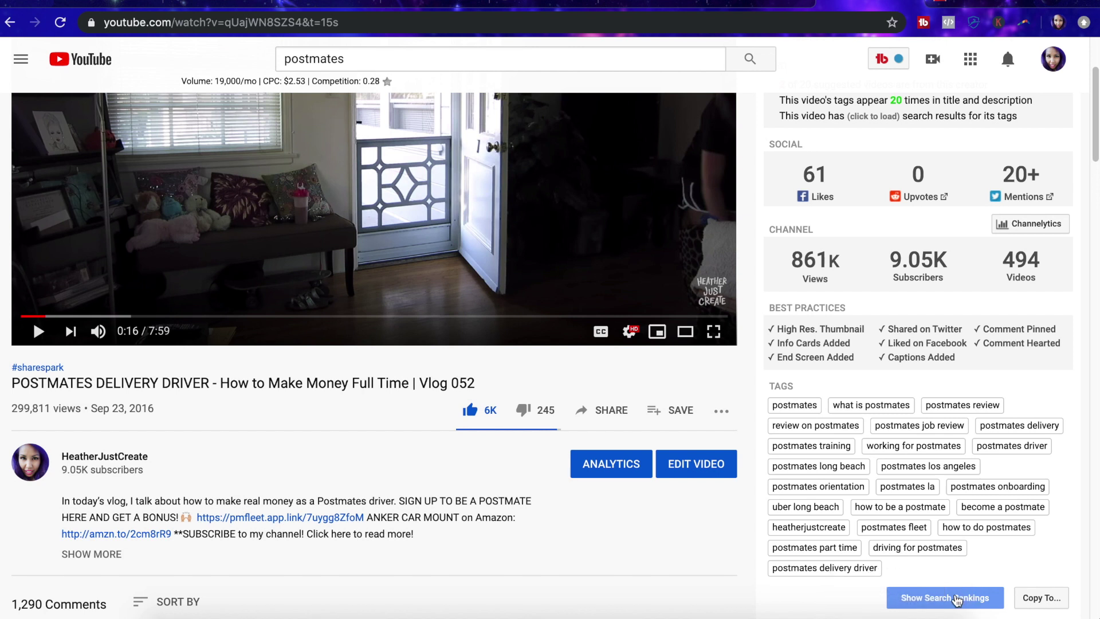
{"action": "scroll", "coordinate": [954, 600], "scroll_direction": "down", "scroll_amount": 1}
Display per-tag search ranks, e.g. postmates los angeles at 20 and postmates fleet at 18.
{"action": "left_click", "coordinate": [950, 564]}
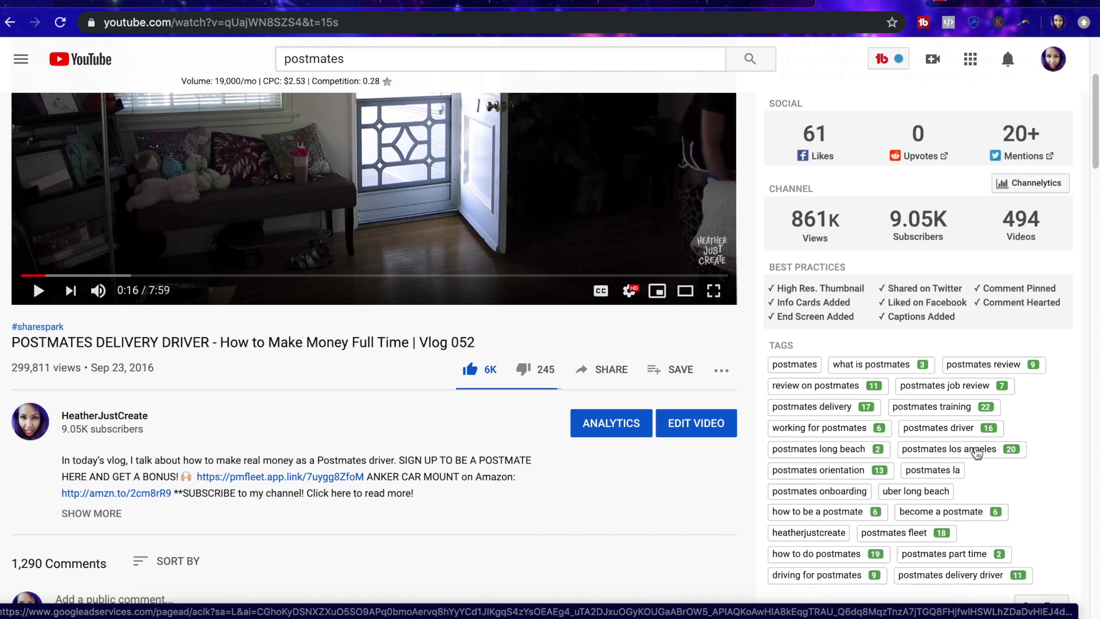
{"action": "scroll", "coordinate": [977, 453], "scroll_direction": "down", "scroll_amount": 1}
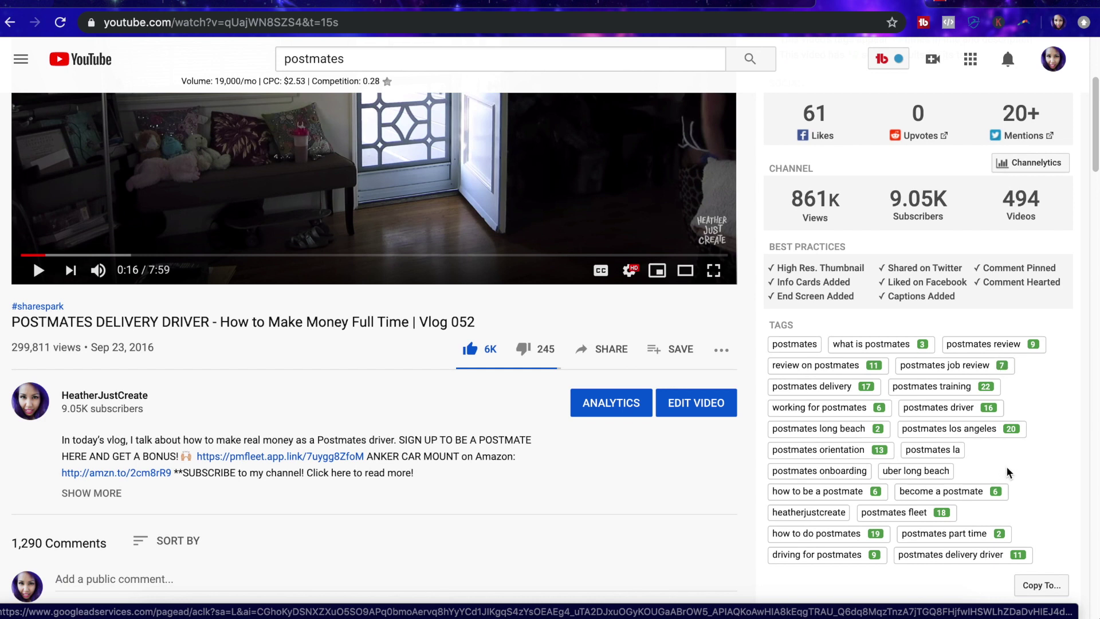
{"action": "scroll", "coordinate": [1009, 473], "scroll_direction": "down", "scroll_amount": 1}
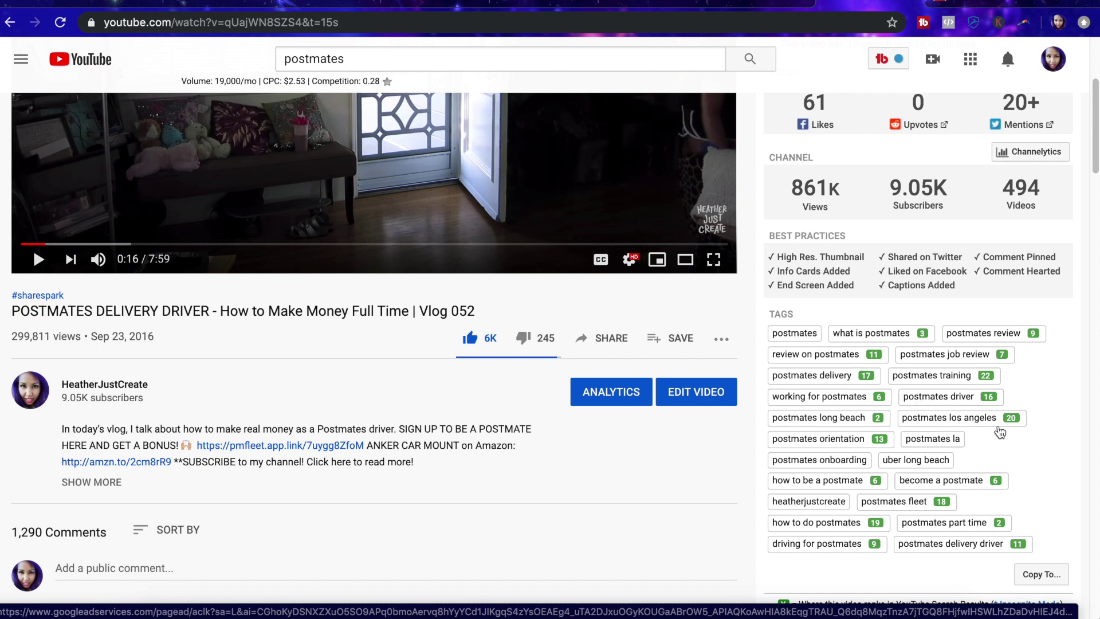
{"action": "scroll", "coordinate": [1000, 433], "scroll_direction": "down", "scroll_amount": 1}
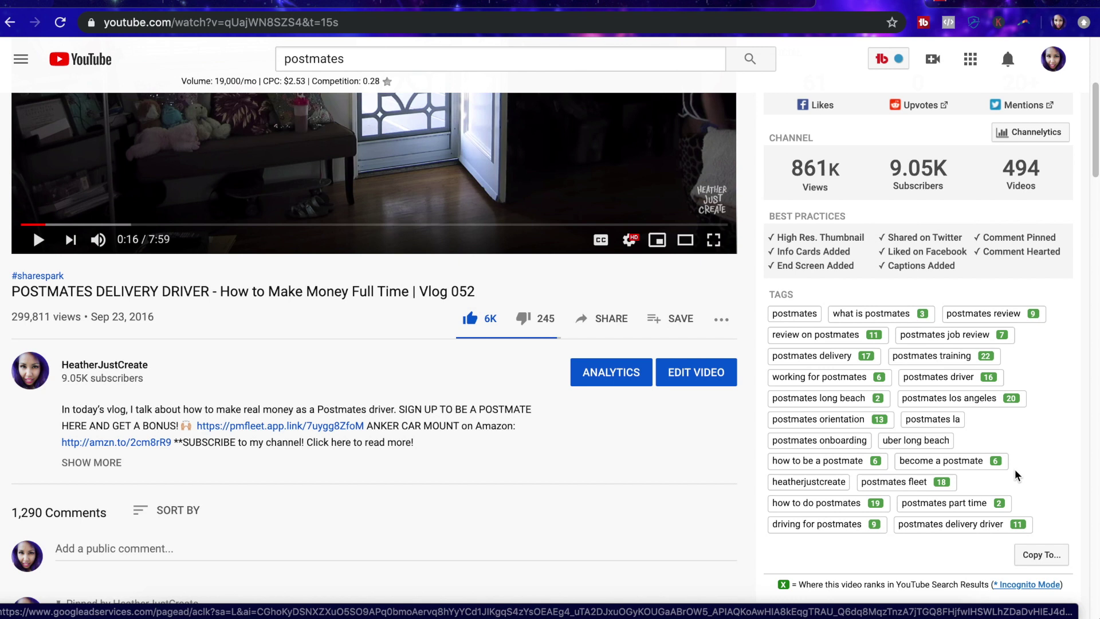